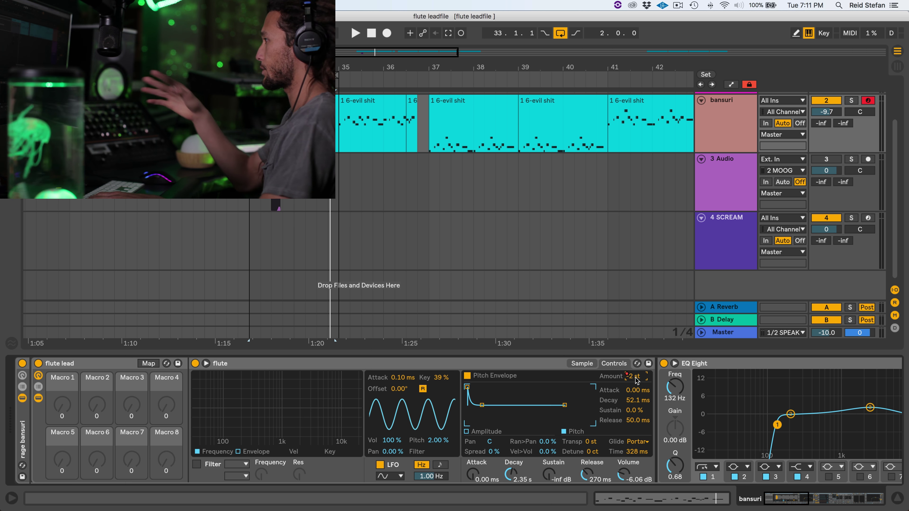
Play the bansuri loop with the flute sampler's pitch envelope switched off, and switch the envelope back on
click(468, 375)
key(space)
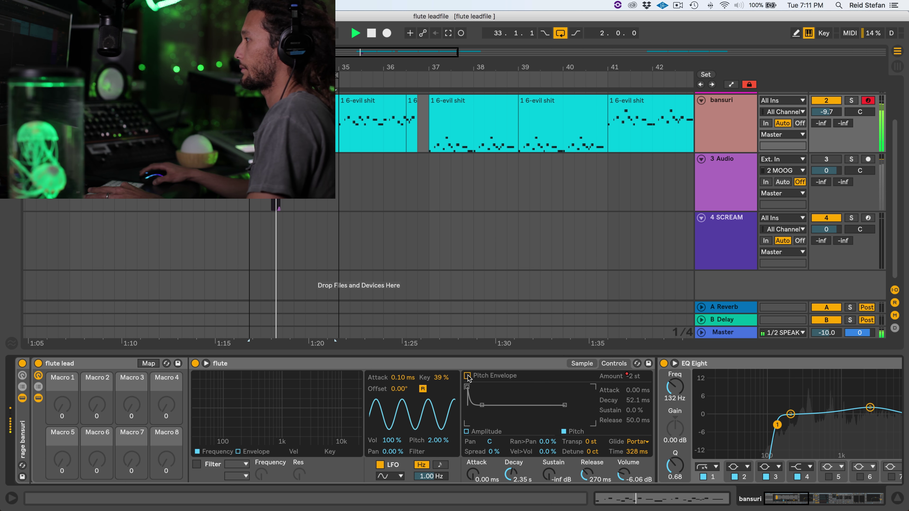
click(467, 376)
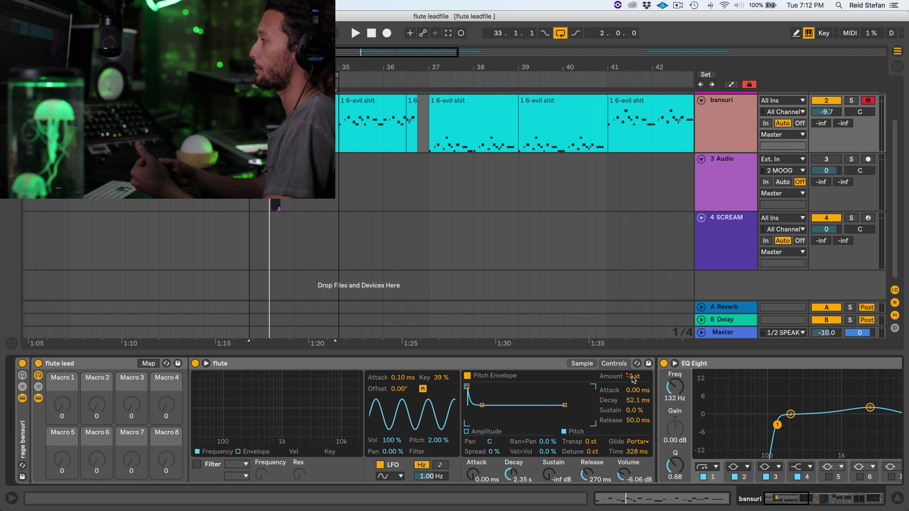
Audition flute pitch envelope amounts of -12, -7, -10, -3 and -11 st, and return the amount to -2 st
drag(635, 376, 635, 391)
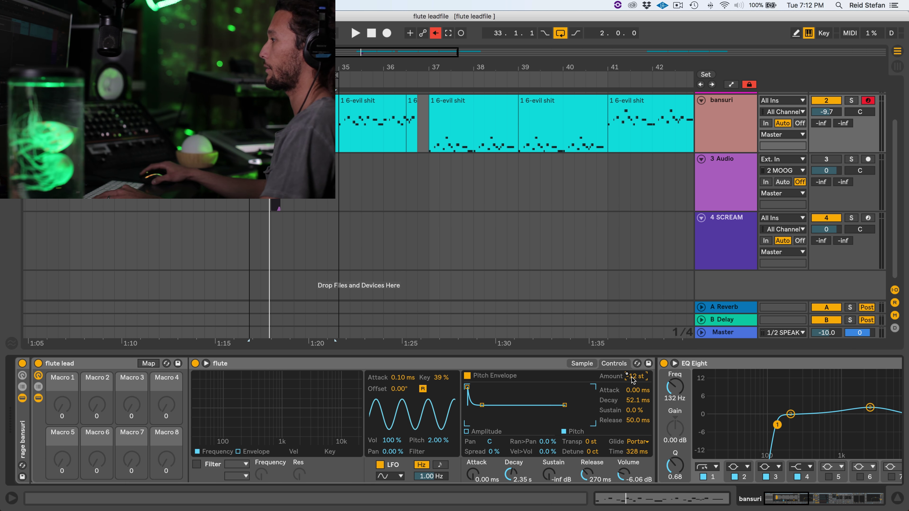
key(space)
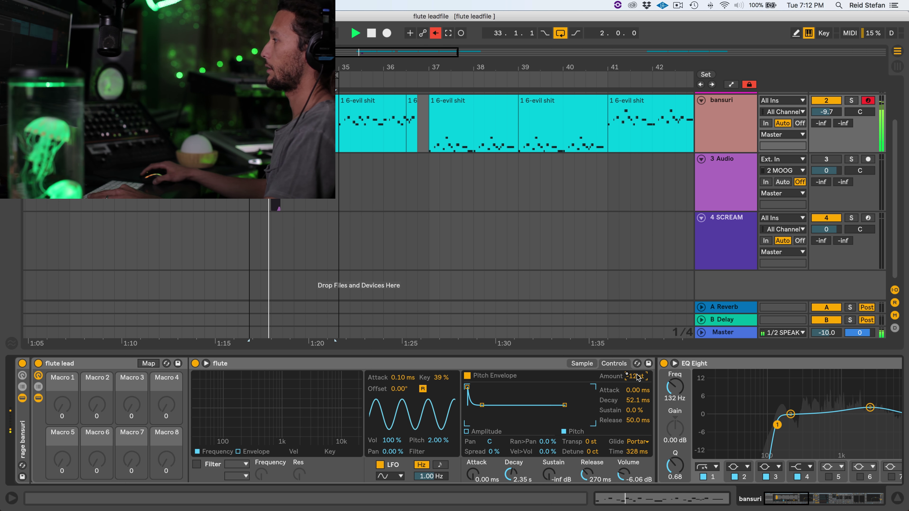
mouse_move(626, 374)
mouse_down()
mouse_move(627, 361)
mouse_move(626, 387)
mouse_up()
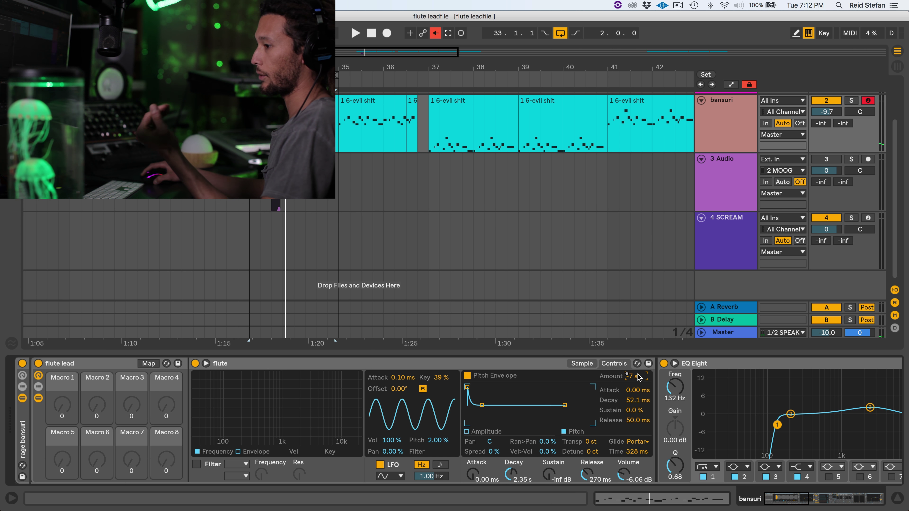
drag(634, 376, 633, 373)
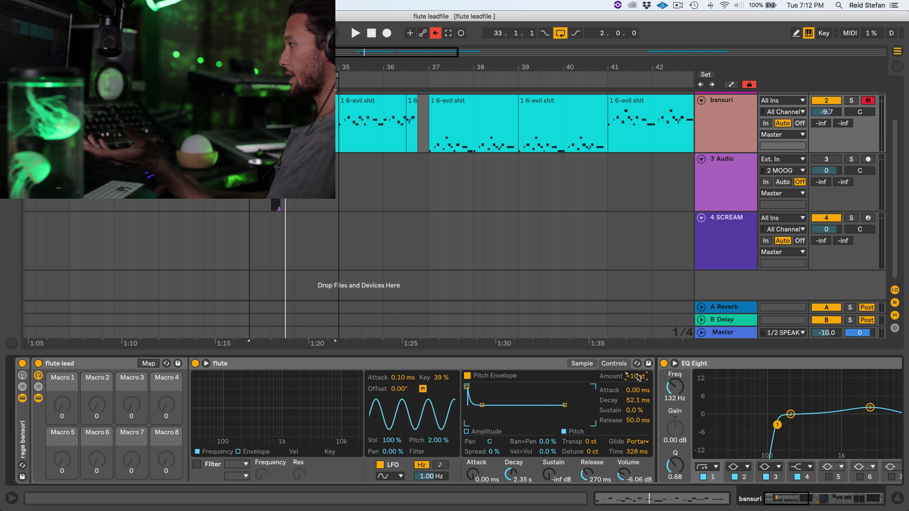
mouse_move(638, 377)
mouse_down()
mouse_move(637, 363)
mouse_move(626, 375)
mouse_up()
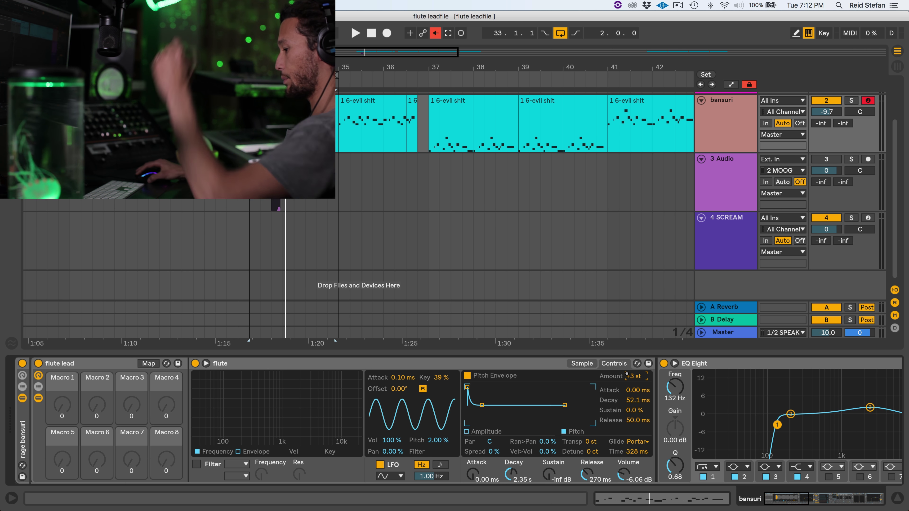
key(space)
drag(627, 375, 626, 374)
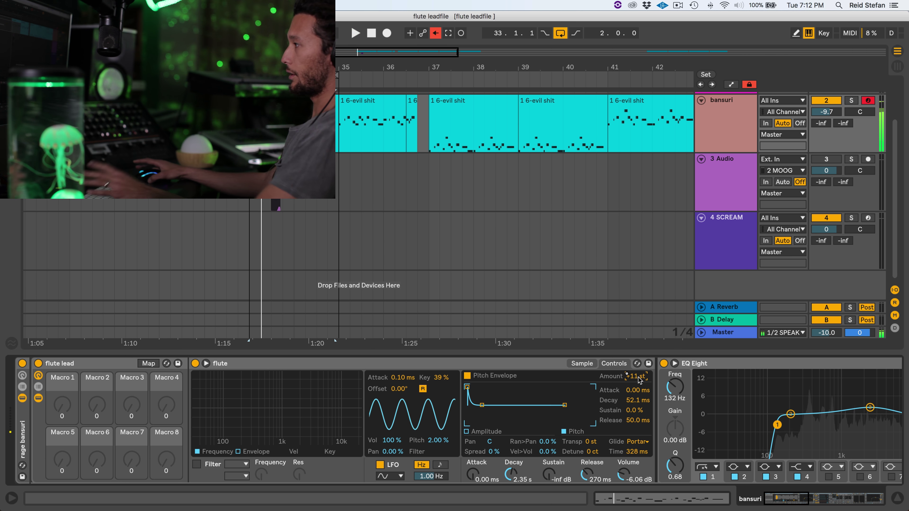
key(space)
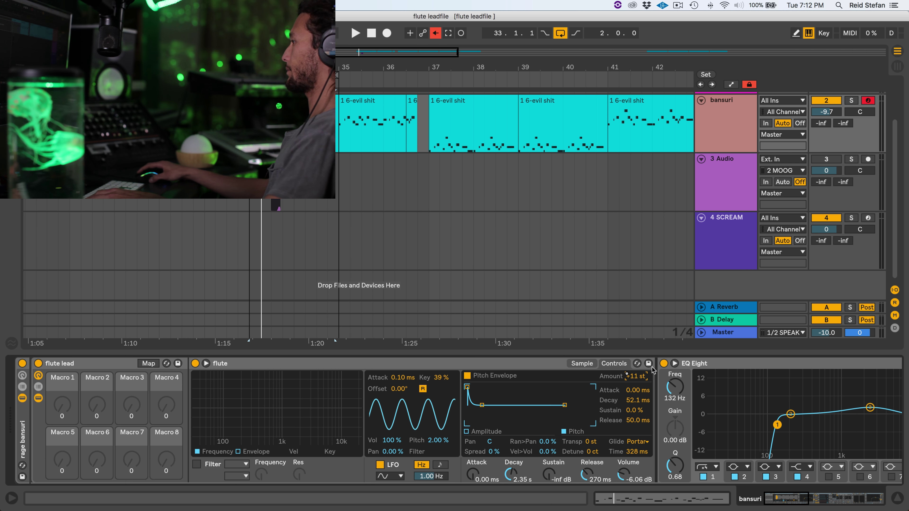
drag(637, 375, 637, 400)
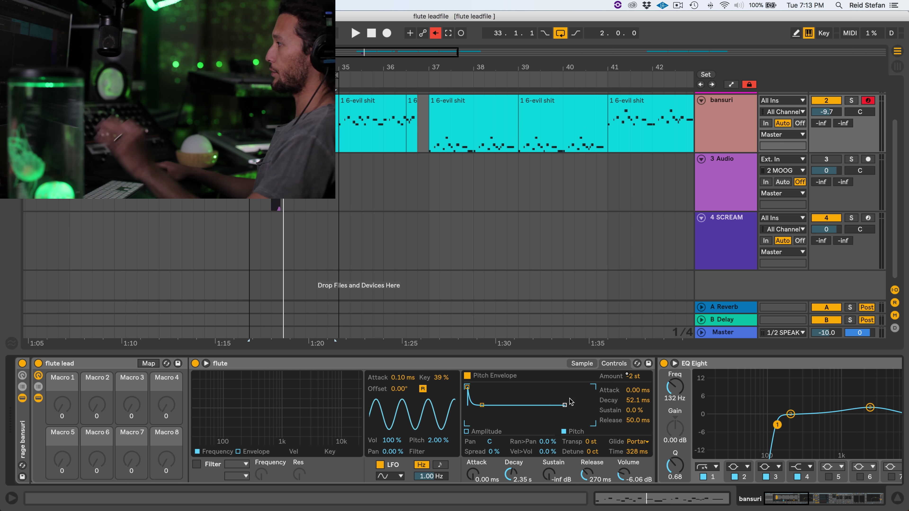
Inspect the flute sampler's sample waveform and go back to its pitch envelope controls
click(582, 363)
drag(277, 418, 277, 431)
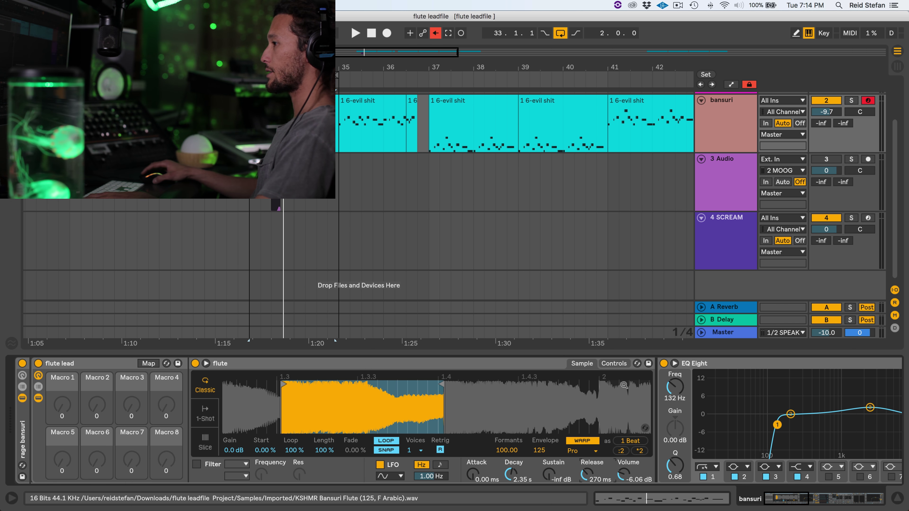
drag(351, 67, 436, 88)
click(614, 363)
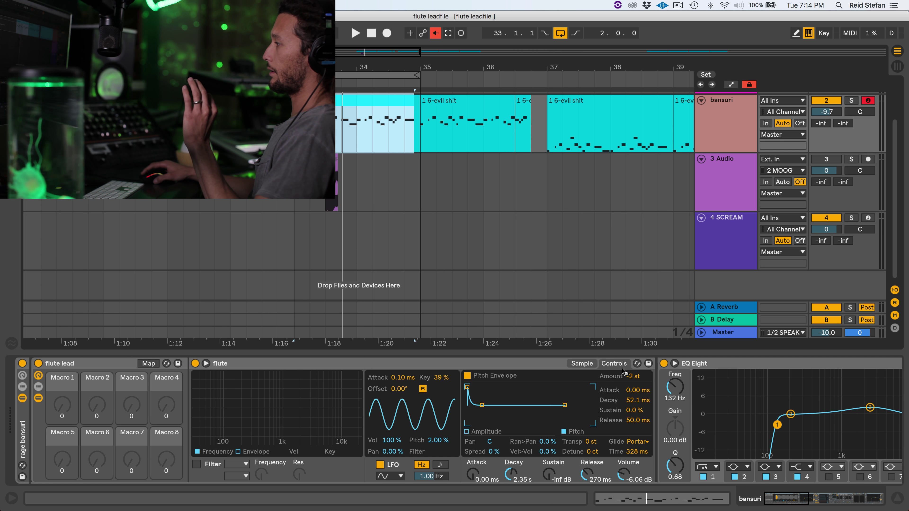
Open the bansuri clip at bar 33 in an enlarged note editor and bring its notes into view
double_click(322, 101)
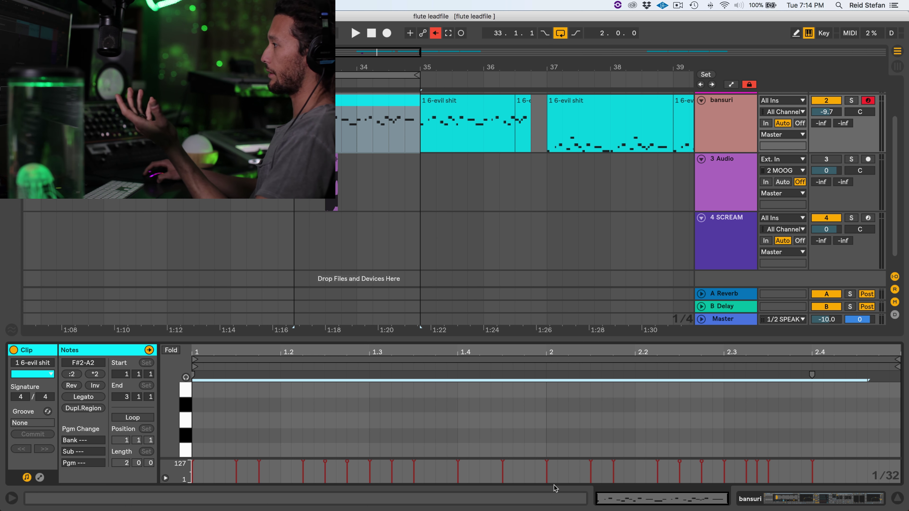
drag(537, 337, 533, 222)
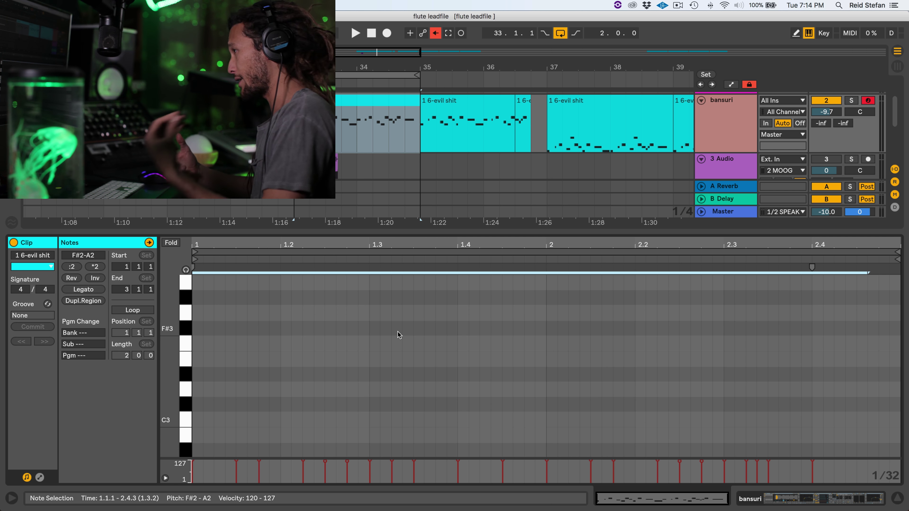
click(248, 312)
scroll(249, 328, up, 3)
scroll(249, 328, down, 5)
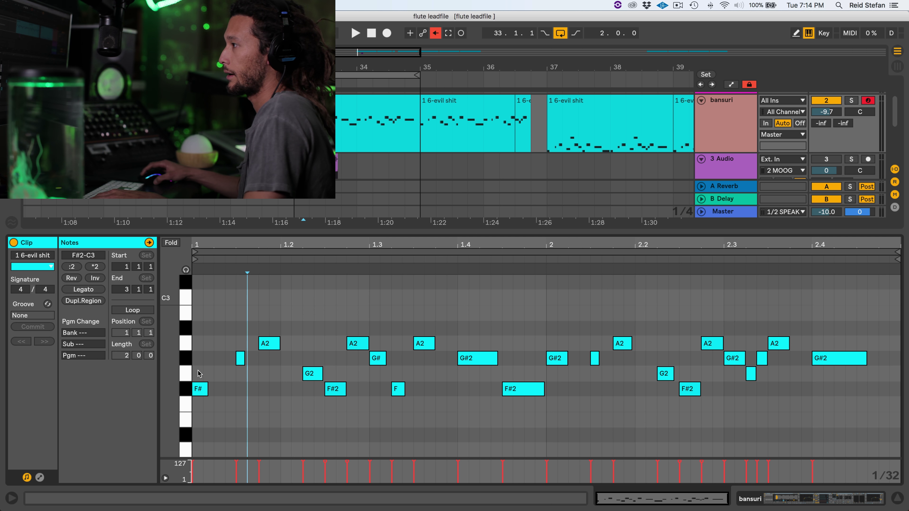
Show the clip's pitch bend envelope over the notes, focusing on the first bar
click(27, 477)
click(26, 477)
click(40, 477)
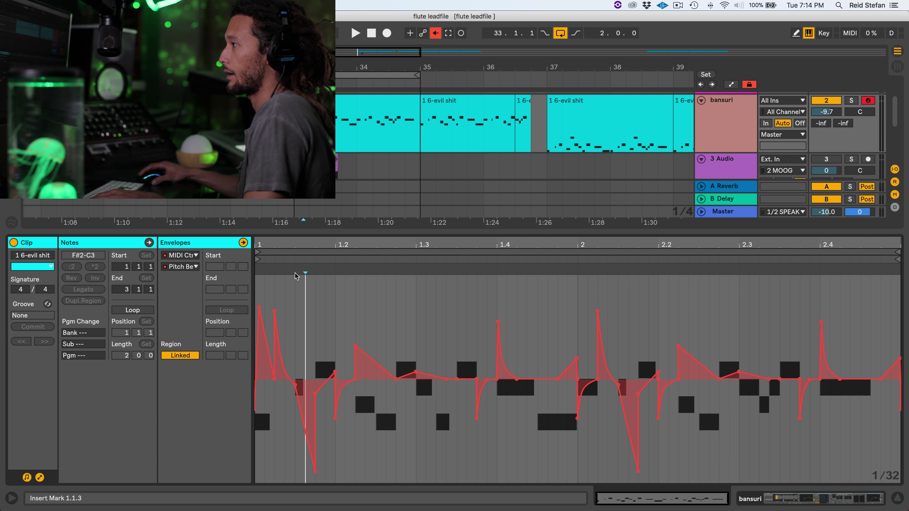
mouse_move(264, 245)
mouse_down()
mouse_move(264, 275)
mouse_move(256, 243)
mouse_up()
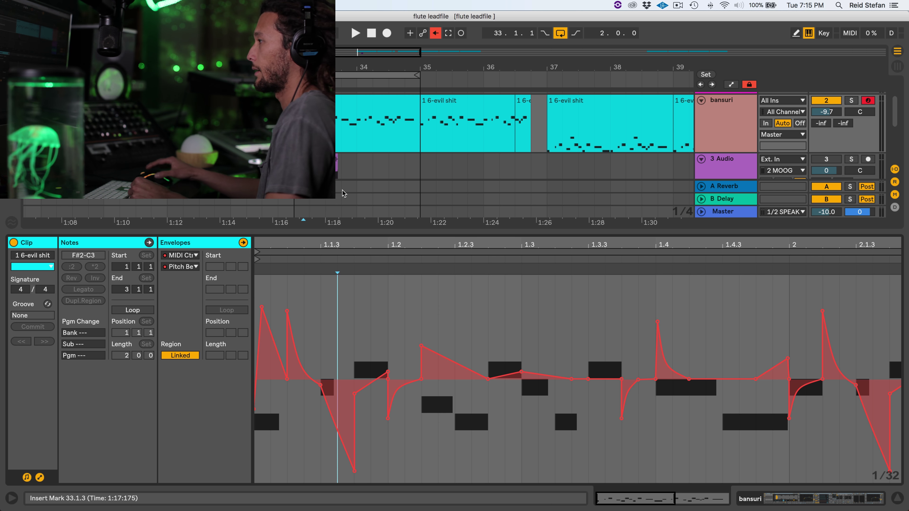
Clear the clip's entire pitch bend envelope to hear the melody without it, and undo the clearing
click(353, 302)
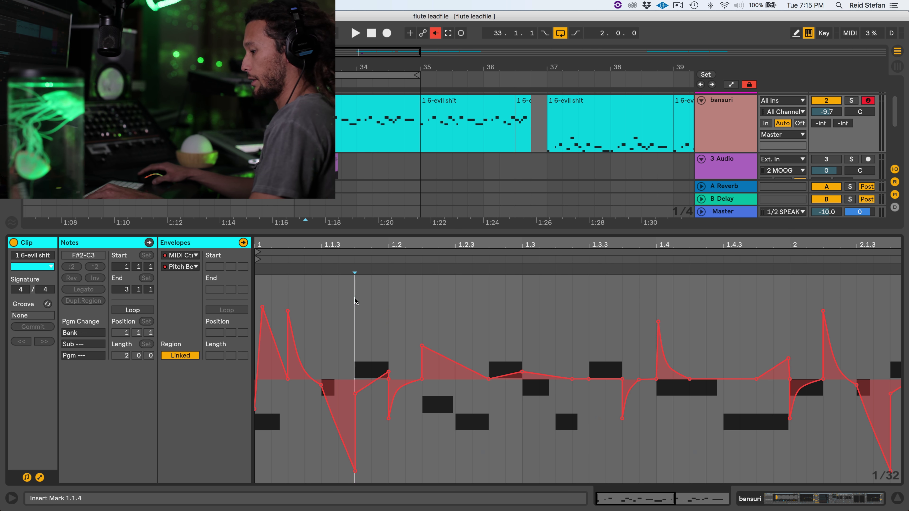
key(super+a)
right_click(354, 302)
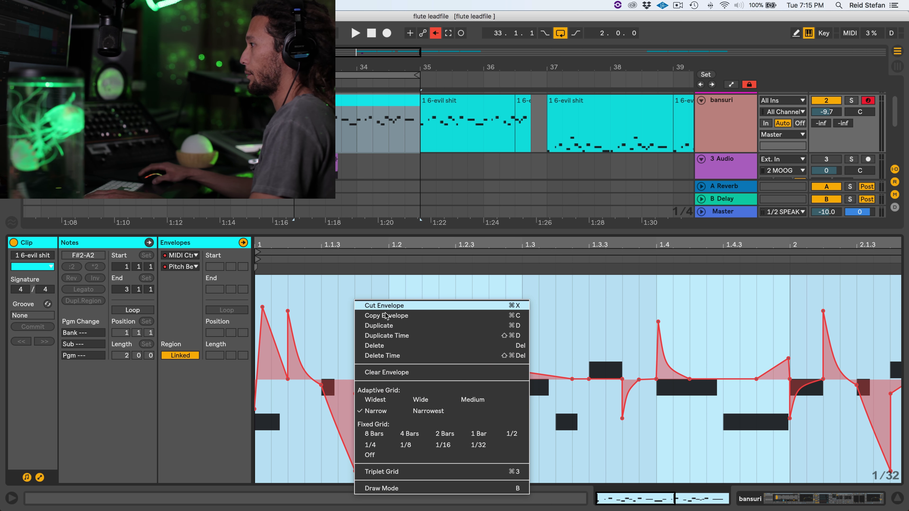
click(413, 373)
key(space)
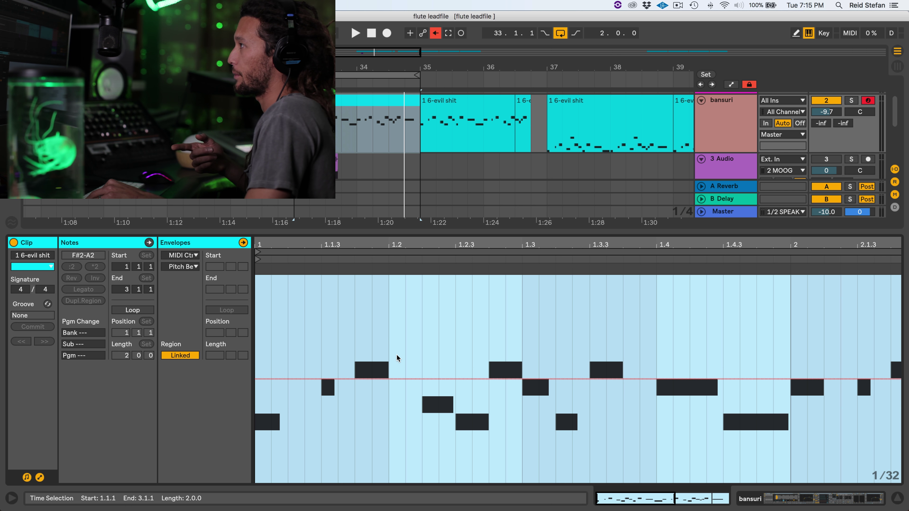
key(super+z)
key(space)
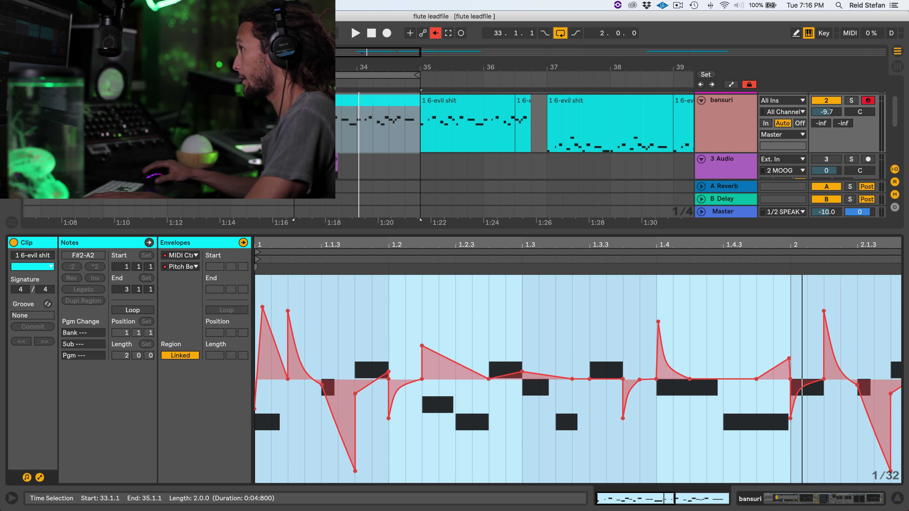
Play the bansuri clip and examine the pitch bend breakpoints across its full length, especially at the start
drag(368, 62, 367, 77)
click(349, 82)
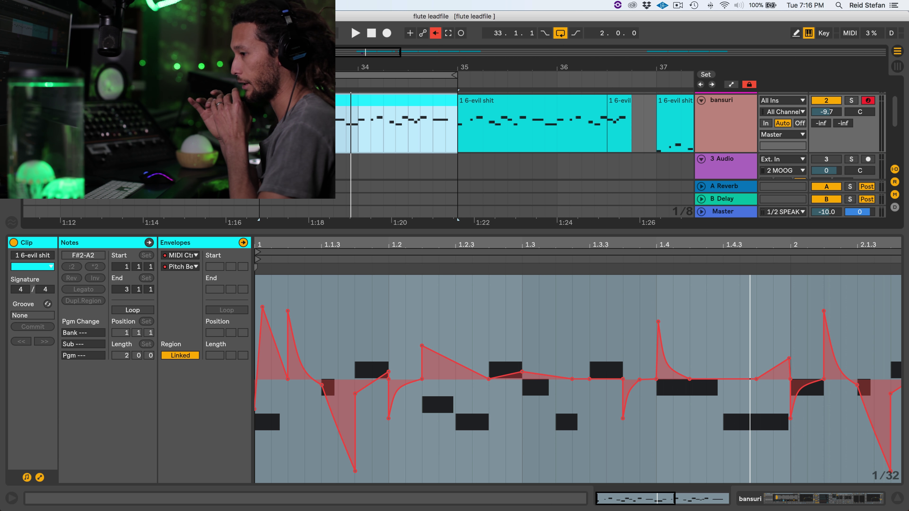
key(space)
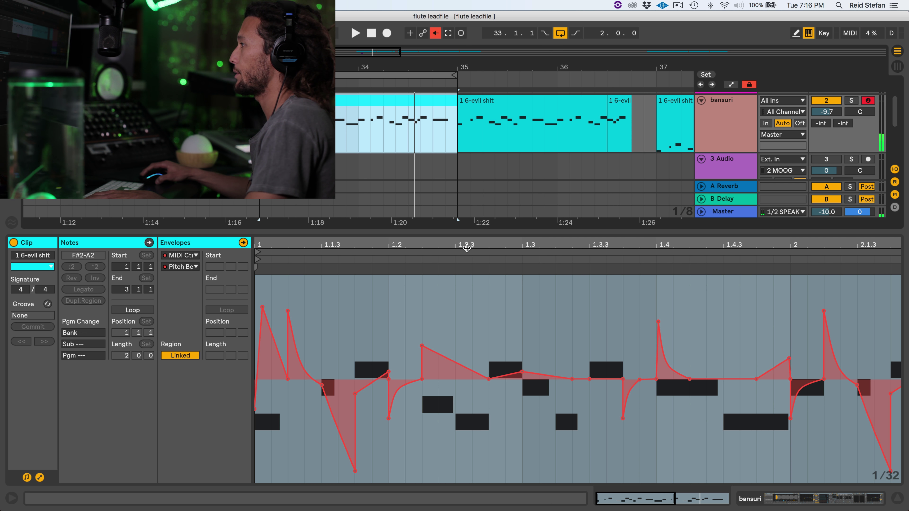
drag(465, 247, 424, 245)
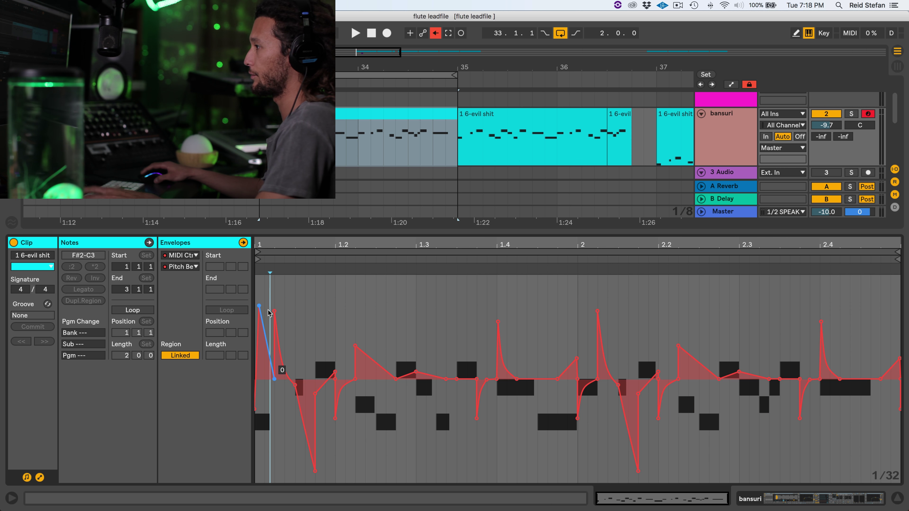
mouse_move(277, 312)
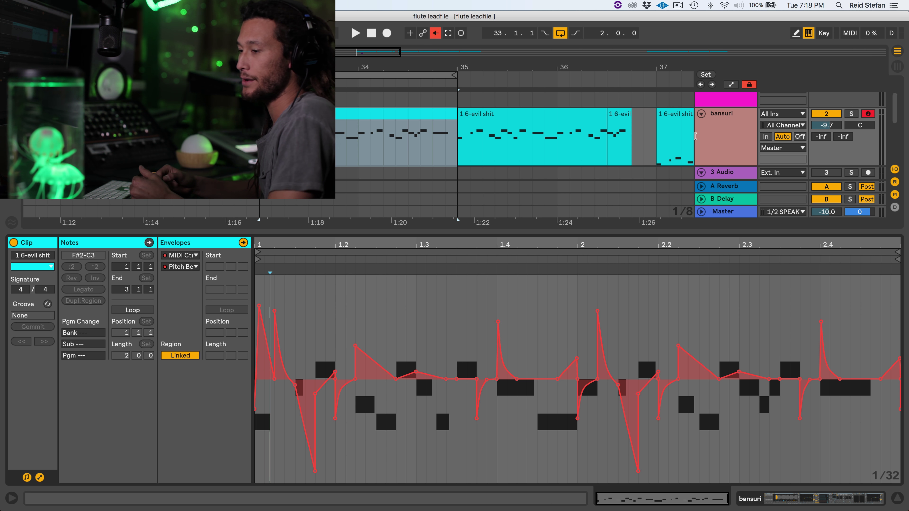
Bring up the bansuri track's devices and view the flute sampler's pitch envelope and LFO controls during playback
click(725, 144)
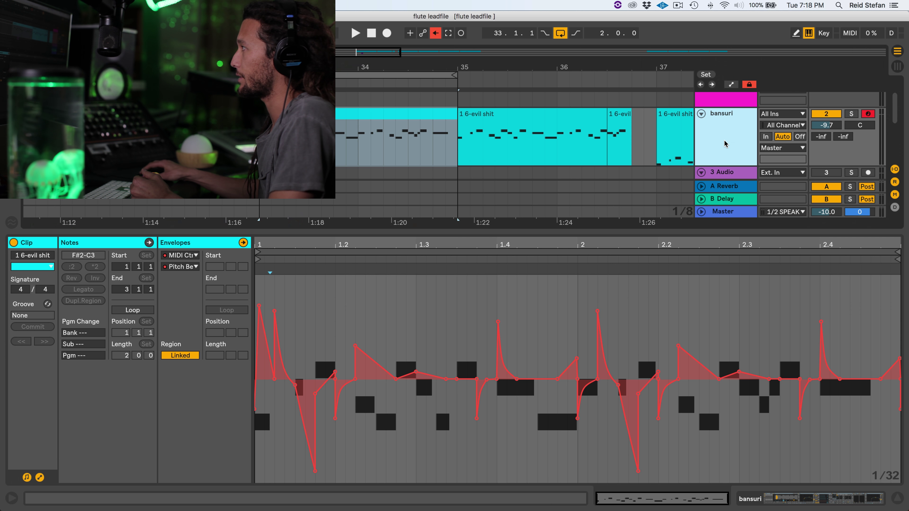
scroll(724, 143, up, 1)
scroll(720, 167, down, 5)
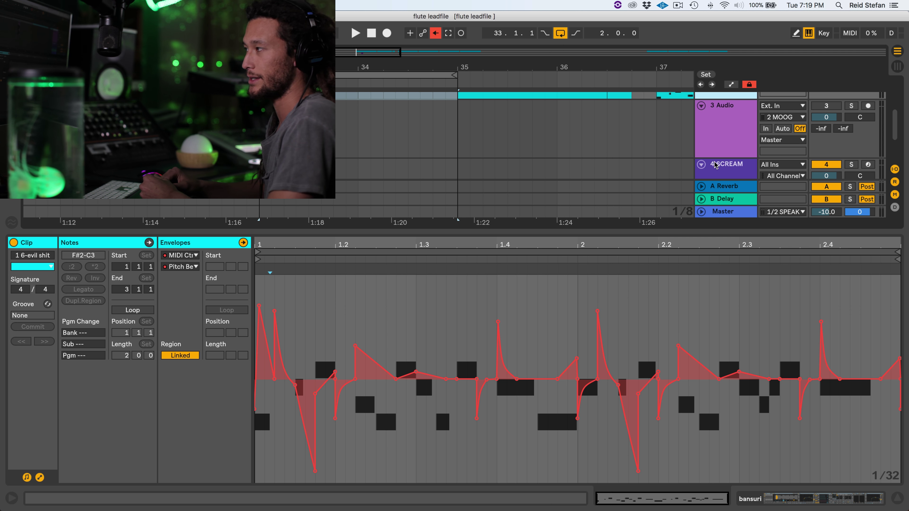
scroll(714, 137, up, 5)
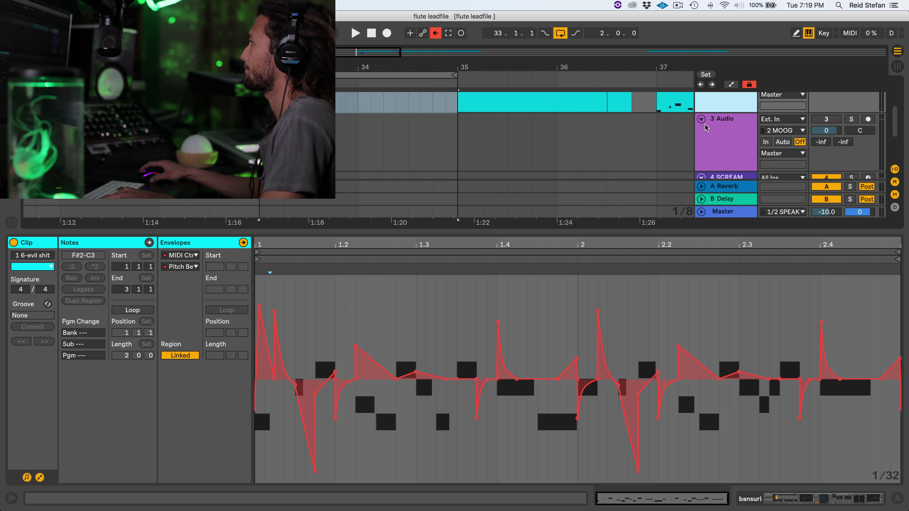
click(720, 171)
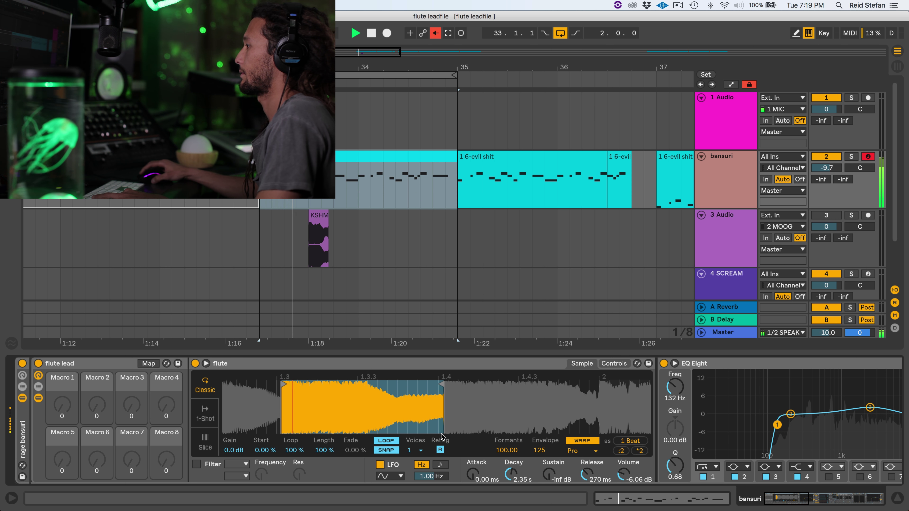
click(619, 363)
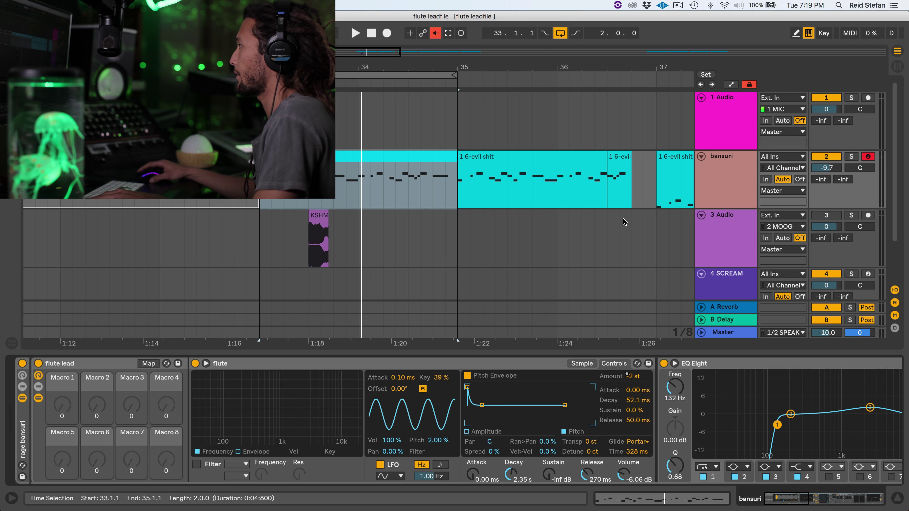
Select and arm the 4 SCREAM track, and play it with the computer keyboard in the C3 to D4 octave
click(720, 279)
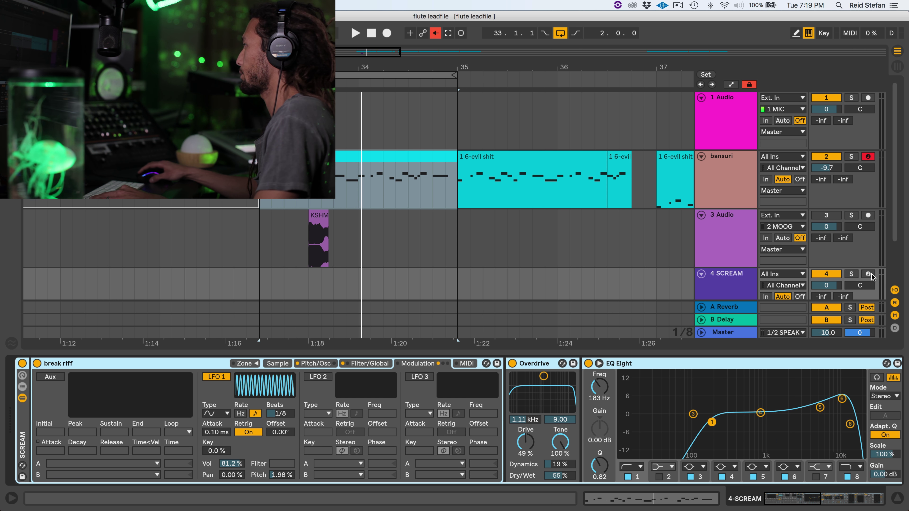
click(871, 274)
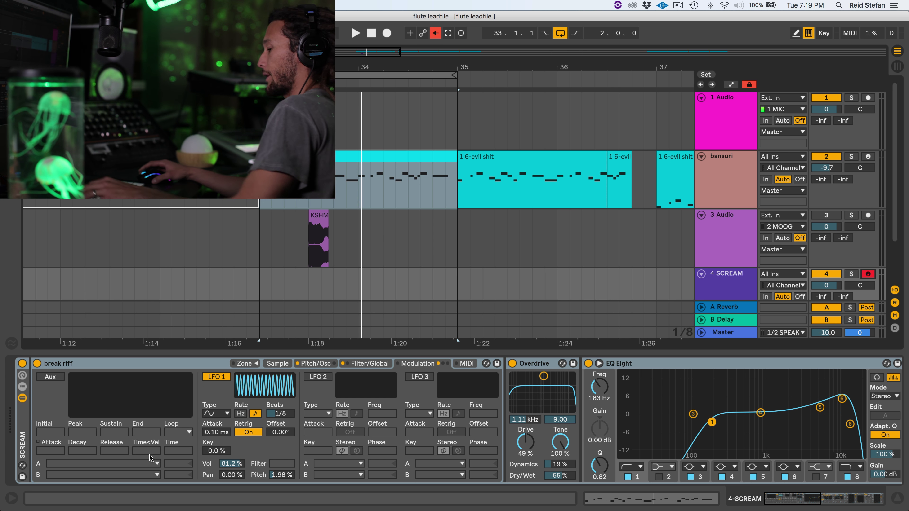
key(a)
key(x)
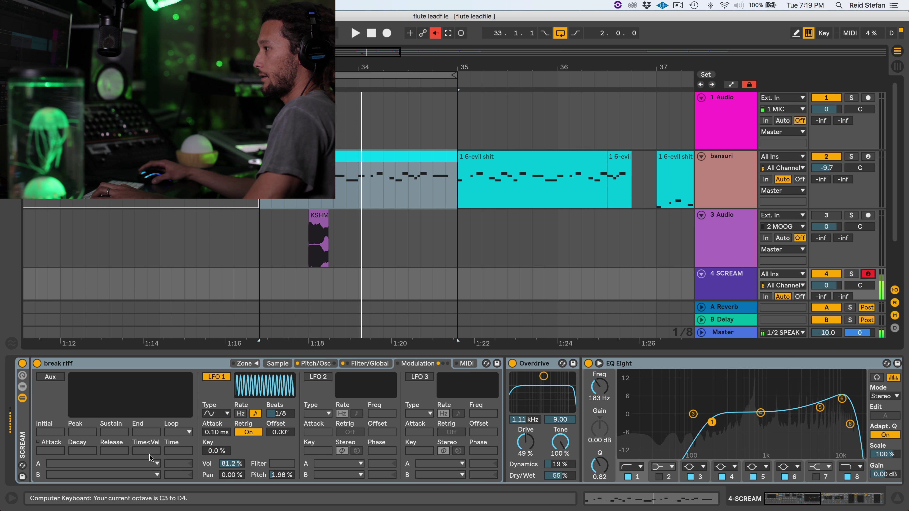
Play the break riff sound with LFO 1 switched off, and switch LFO 1 back on for comparison
click(218, 379)
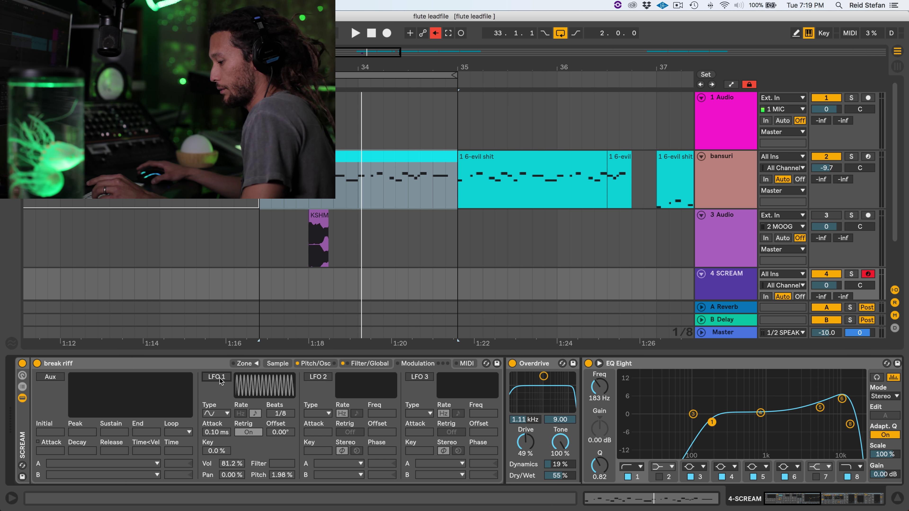
key(x)
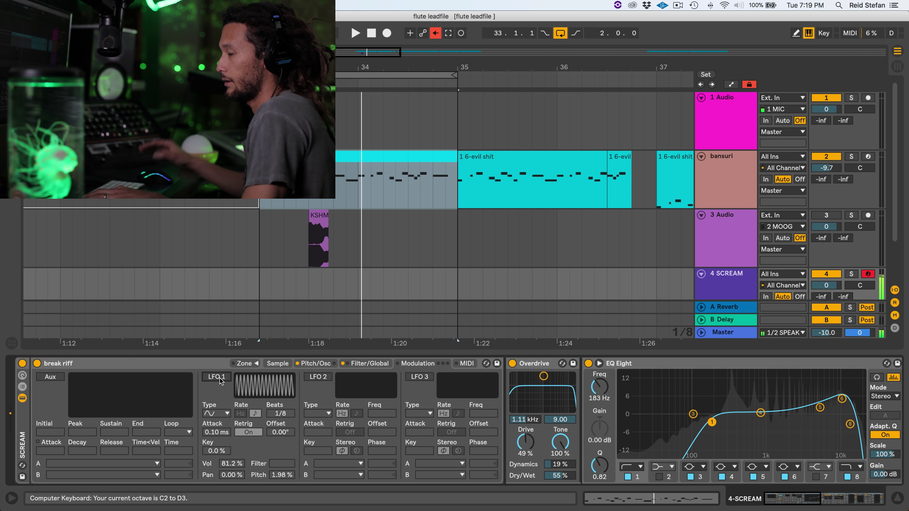
click(219, 377)
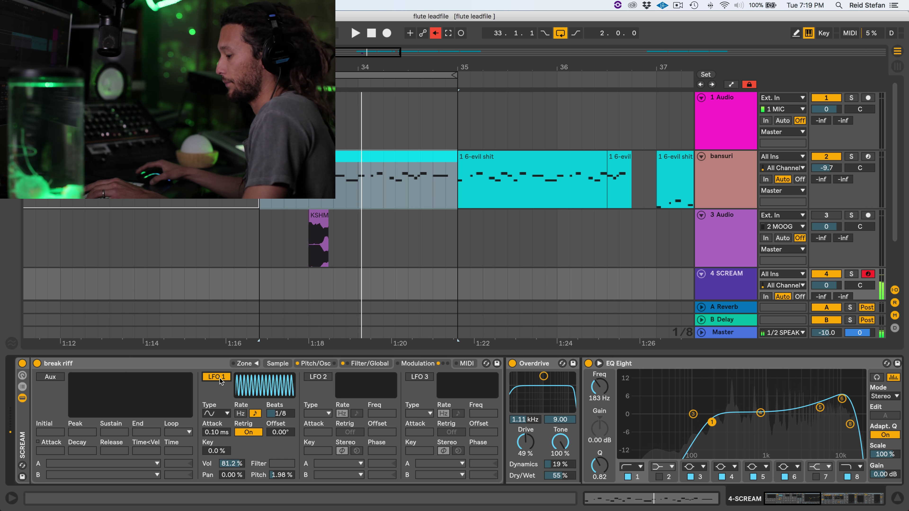
key(z)
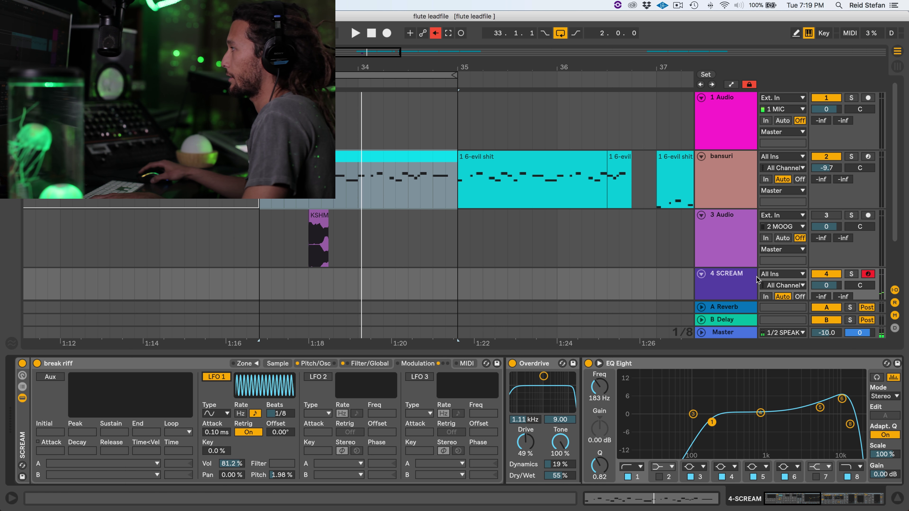
Deactivate the 4 SCREAM track and select the bansuri track again
click(832, 274)
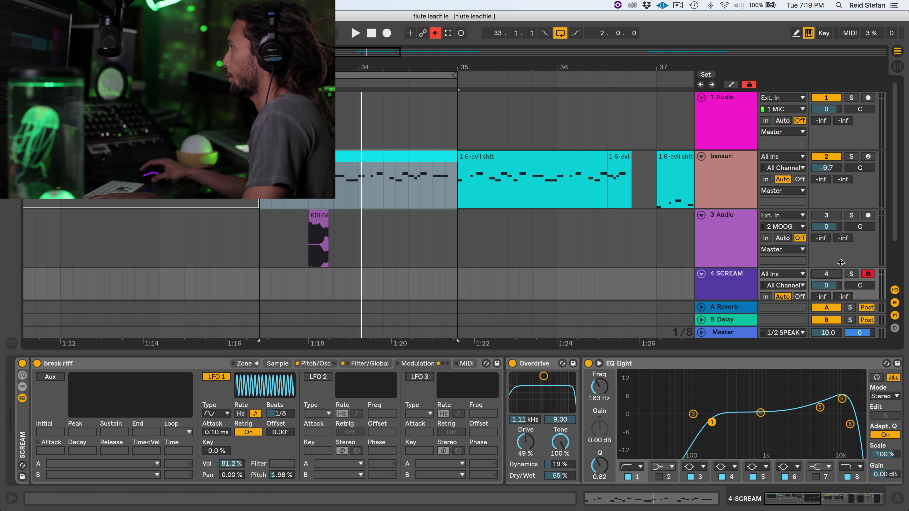
click(716, 161)
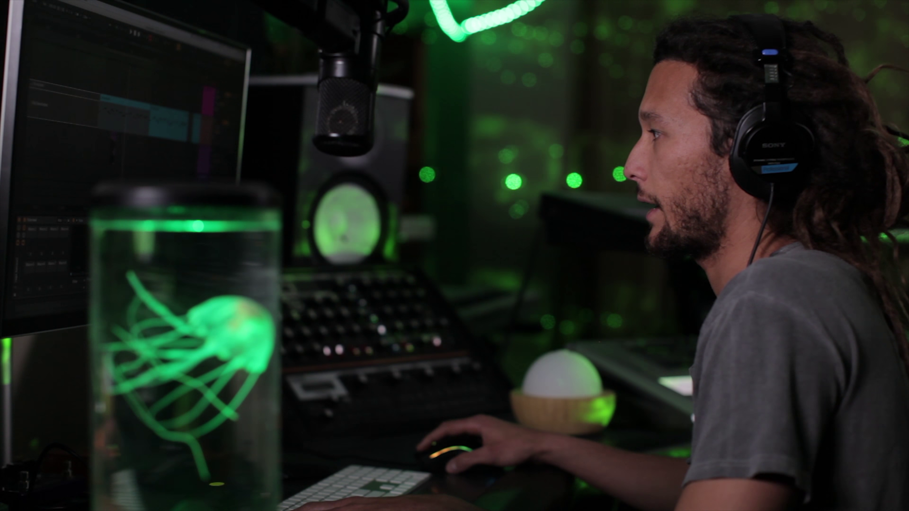